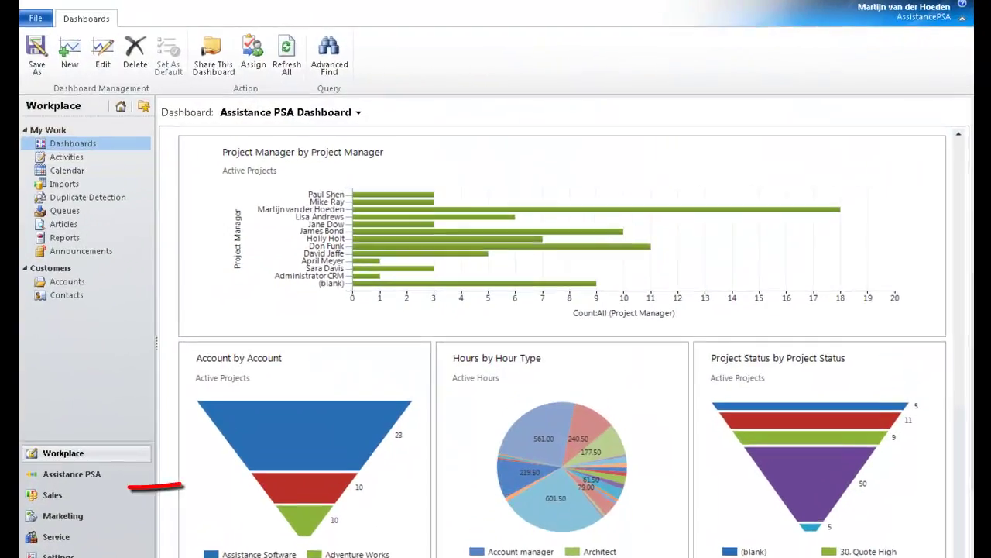
In Assistance PSA, search projects for '*implementation' and open 2010.0091 PSA CRM Implementation 225 users.
click(110, 488)
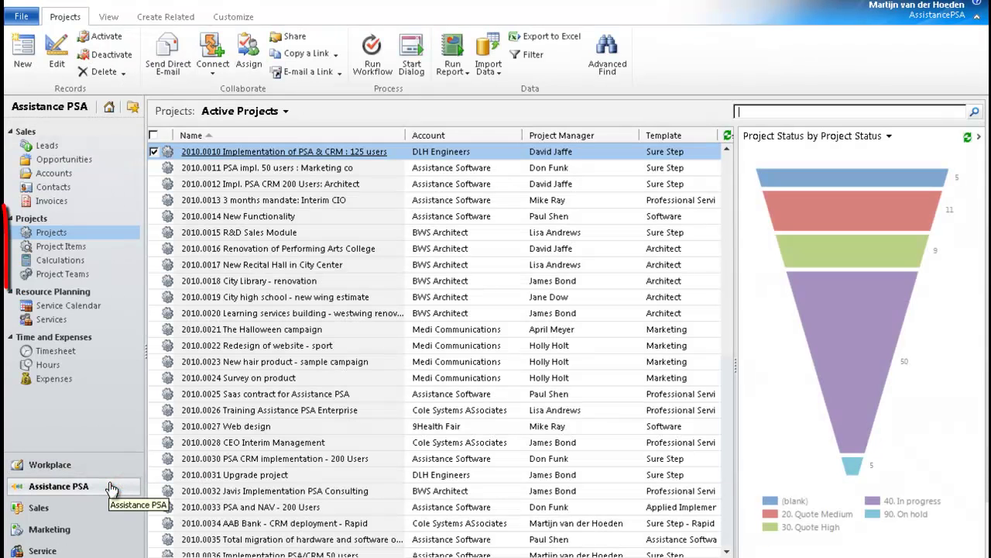
text(*implementati)
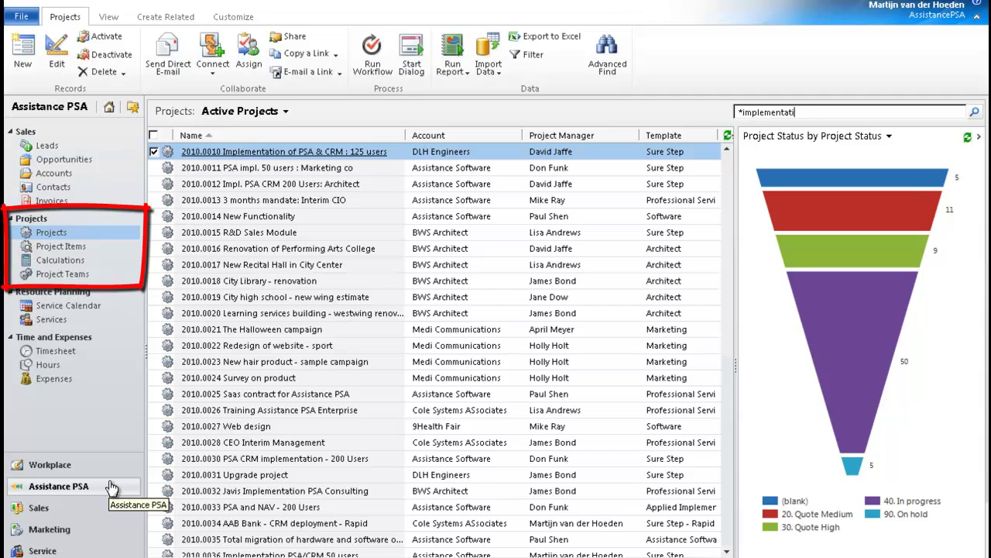
text(on)
key(Return)
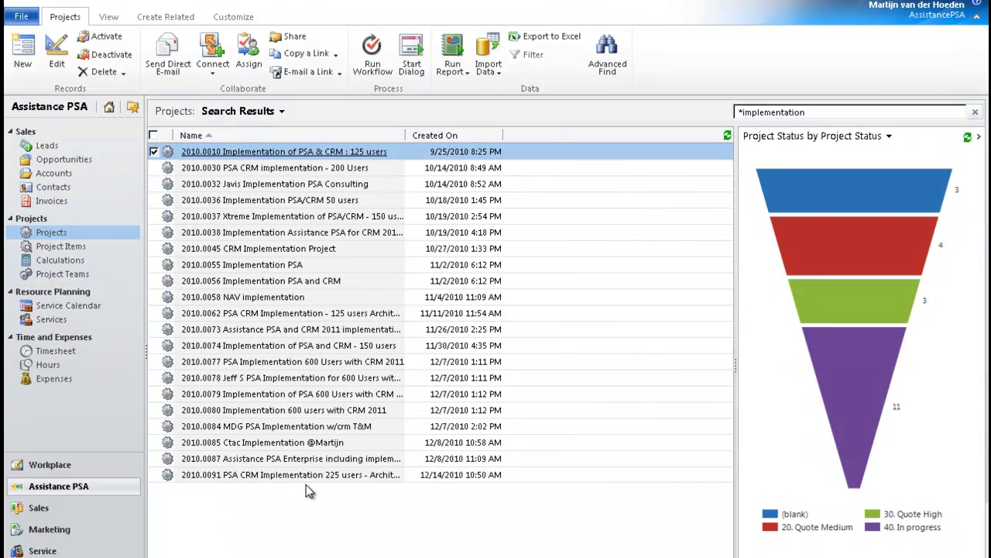
click(299, 476)
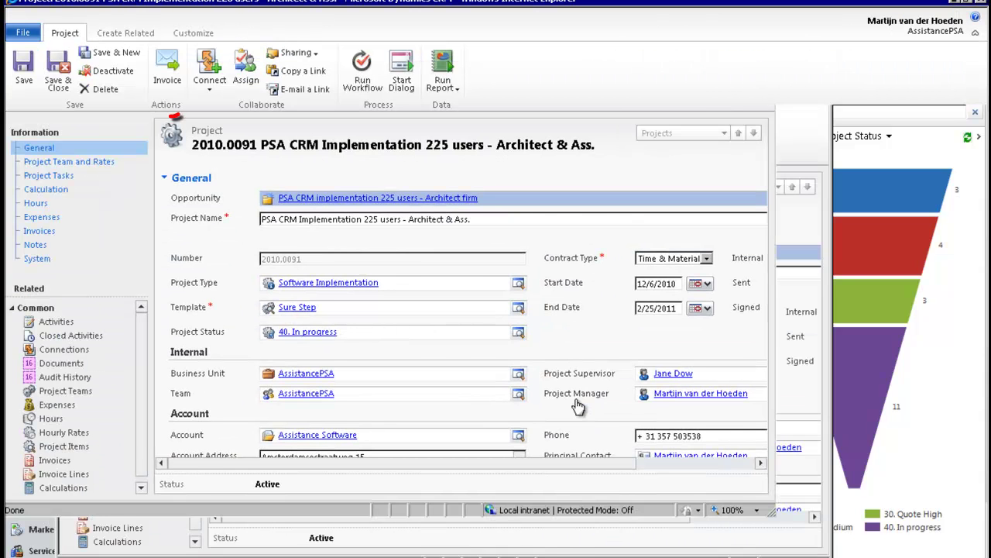
Start an invoice from project 2010.0091 and replace its description with 'Prof Services - Week 5 & 6'.
click(175, 71)
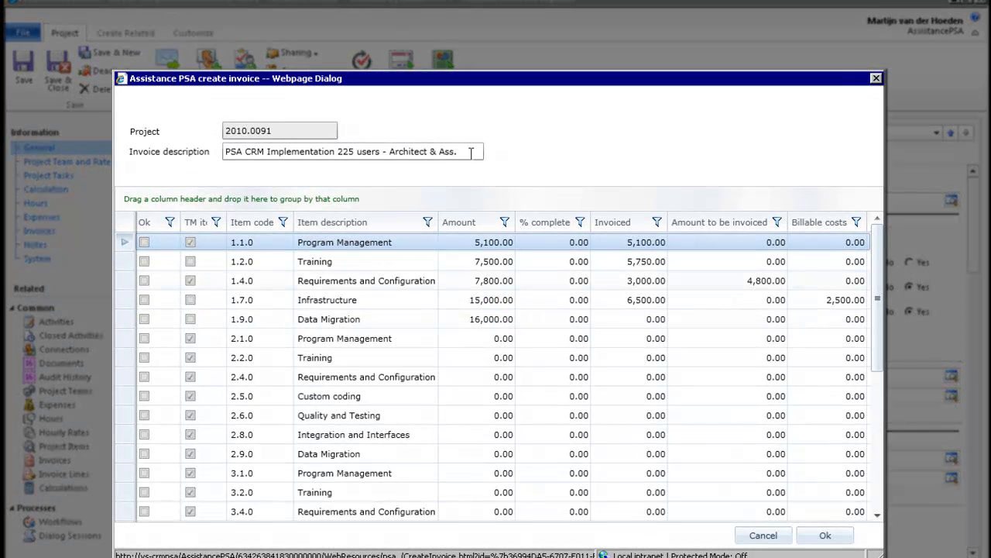
mouse_move(470, 153)
mouse_down()
mouse_move(271, 153)
mouse_move(148, 136)
mouse_up()
text(Prof)
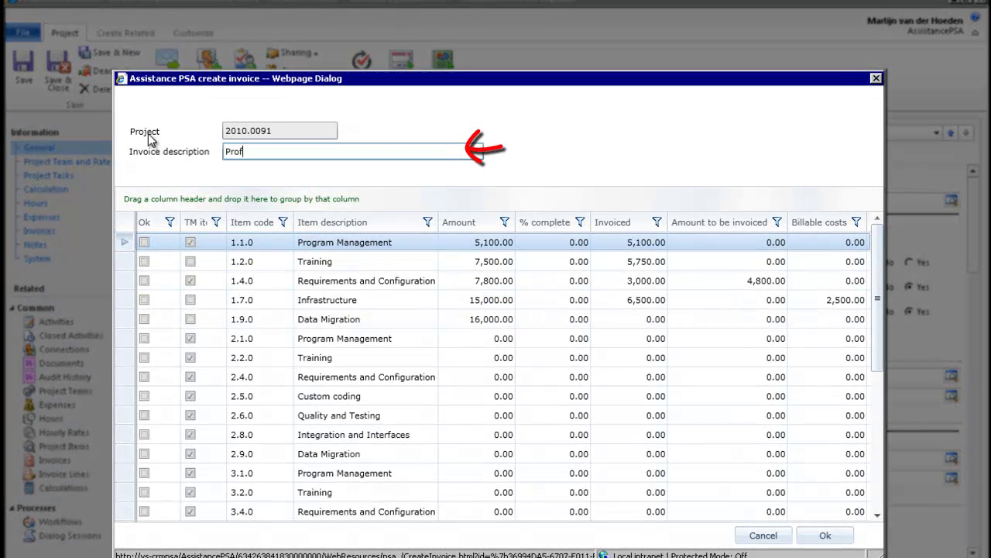
text( Services - Week 5 & 6)
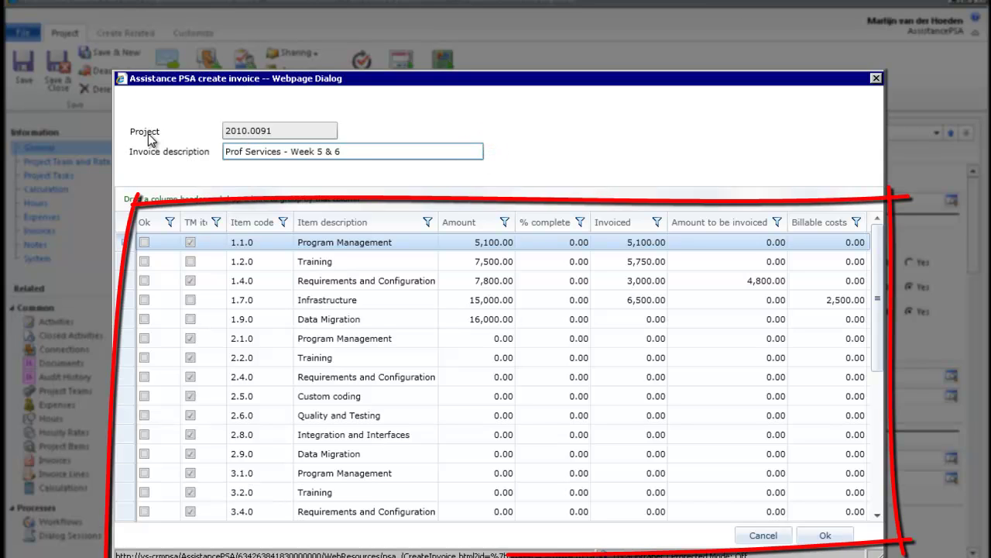
key(shift+Tab)
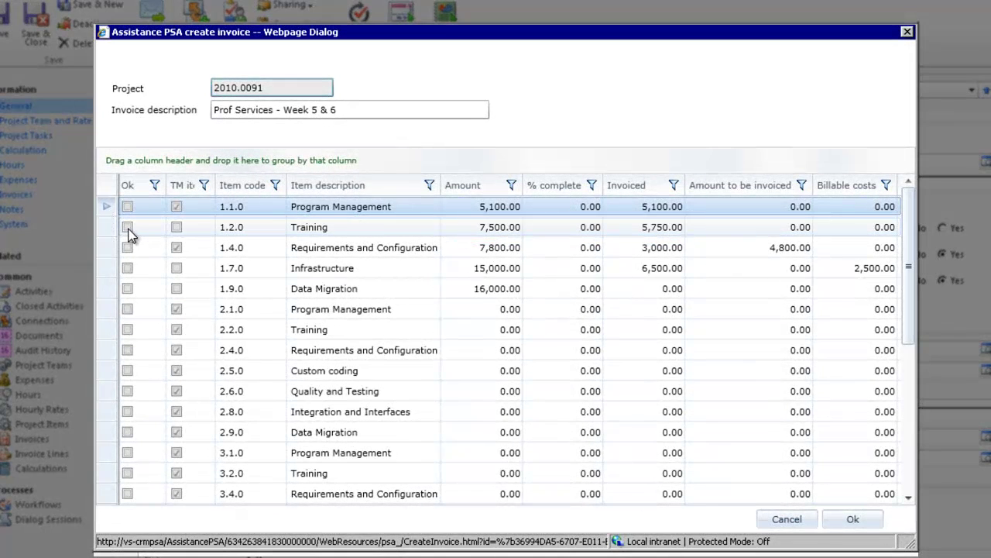
Tick Training with 2,350 to invoice, and tick Requirements and Configuration at 4,800.00.
click(128, 228)
click(806, 227)
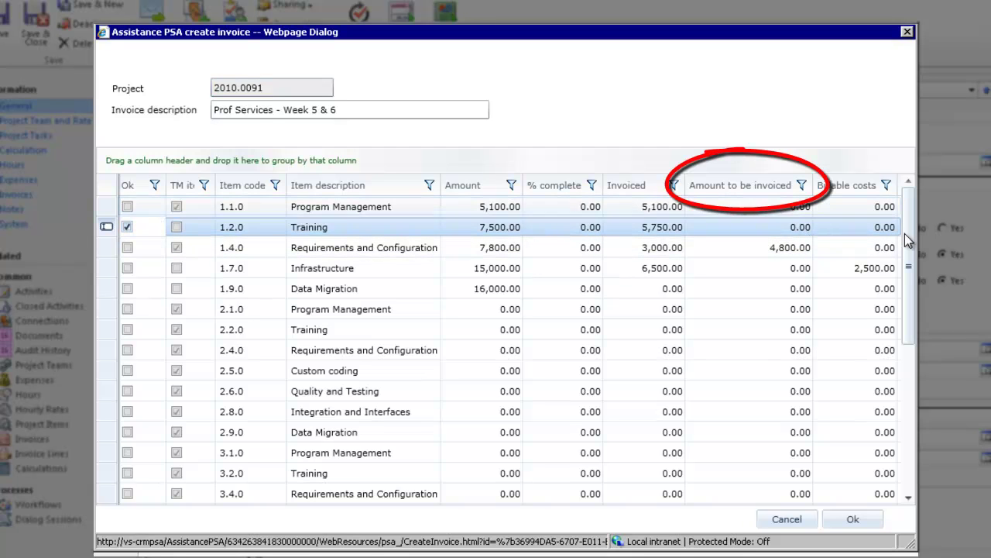
text(2350)
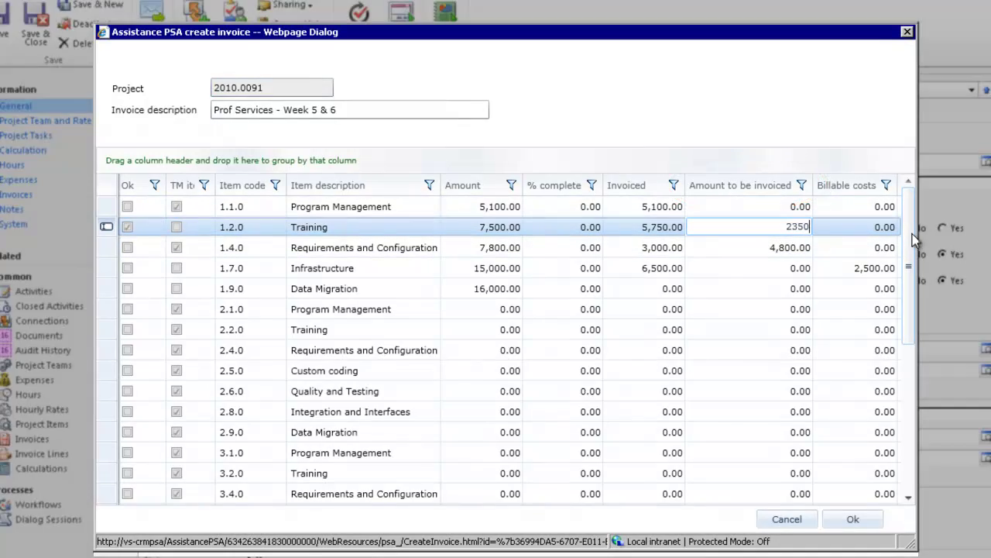
key(Return)
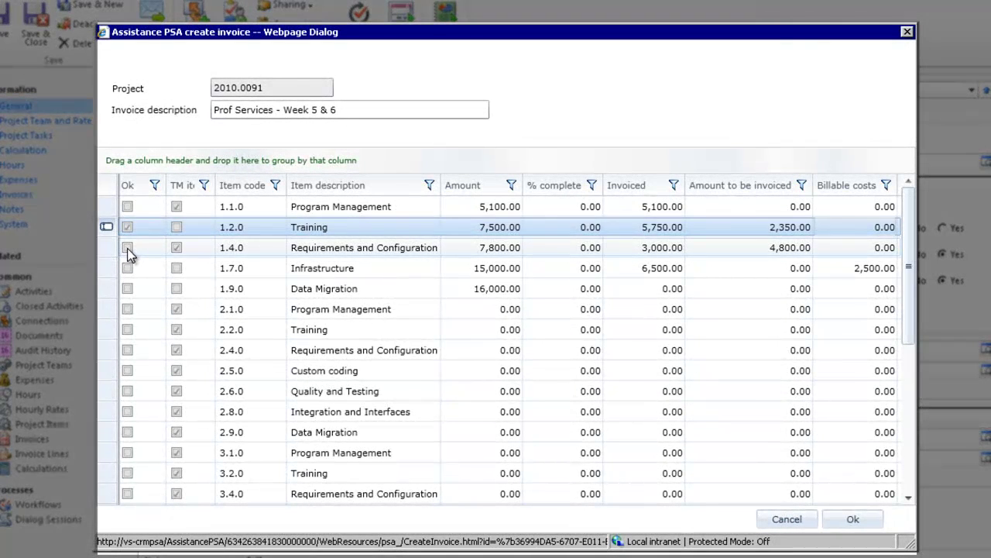
click(128, 248)
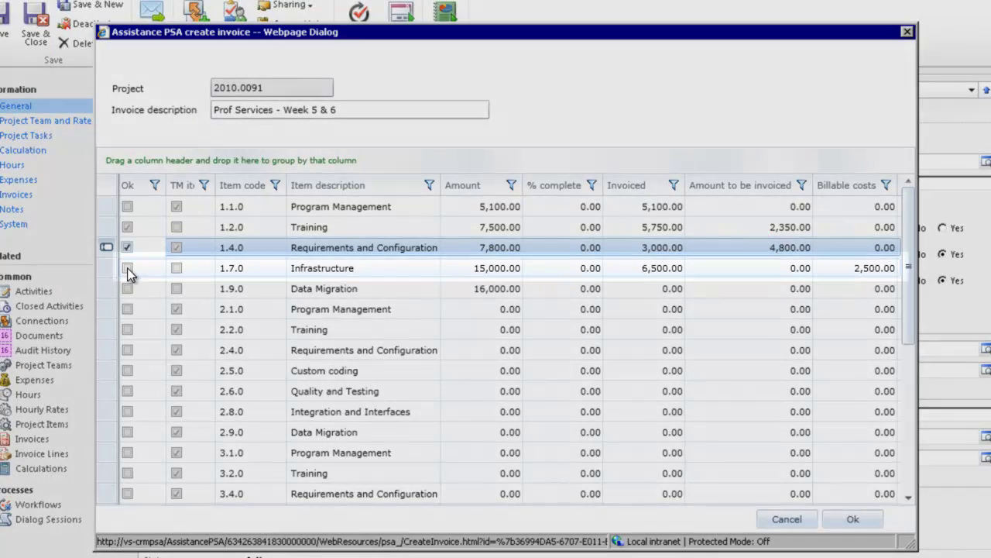
Include Infrastructure and Data Migration at 50% complete, then create the invoice.
click(128, 268)
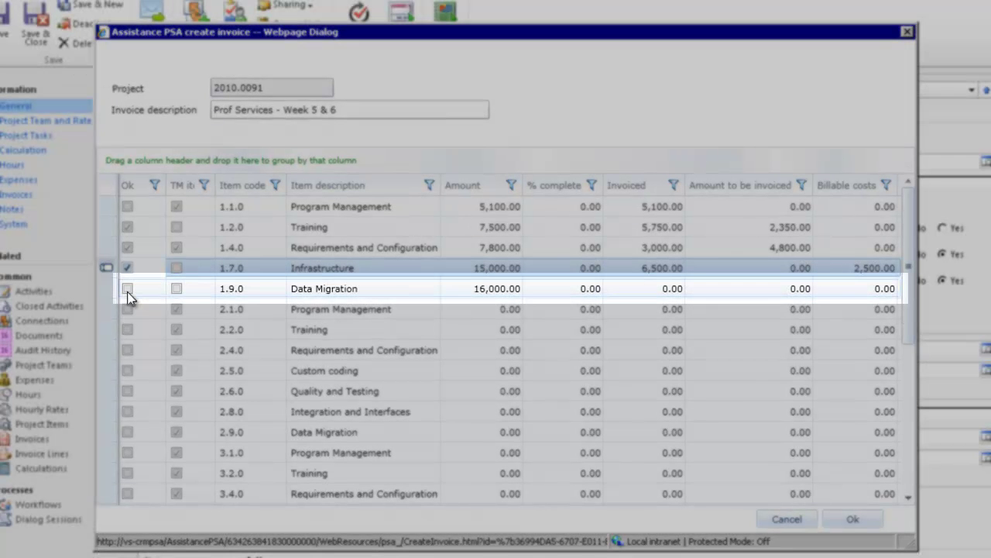
click(128, 290)
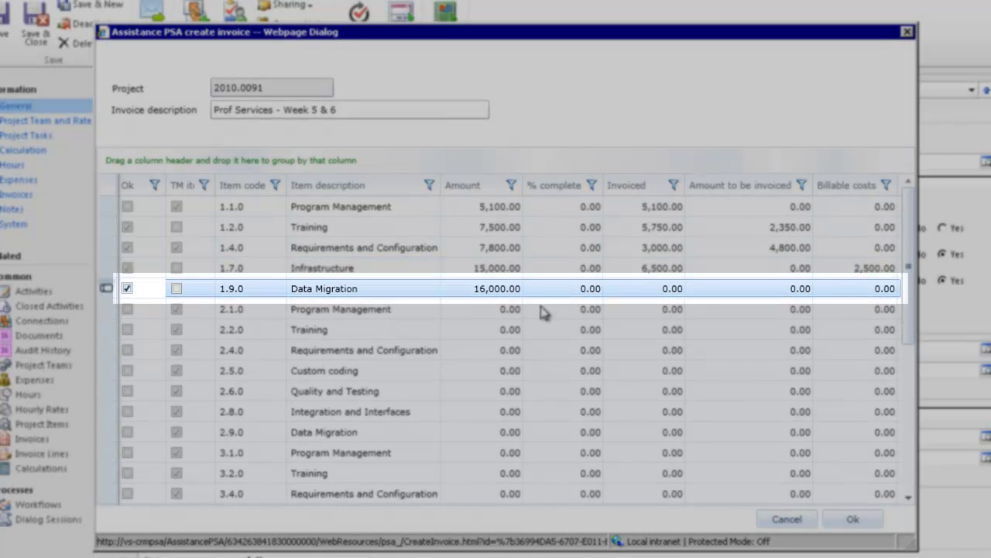
click(575, 288)
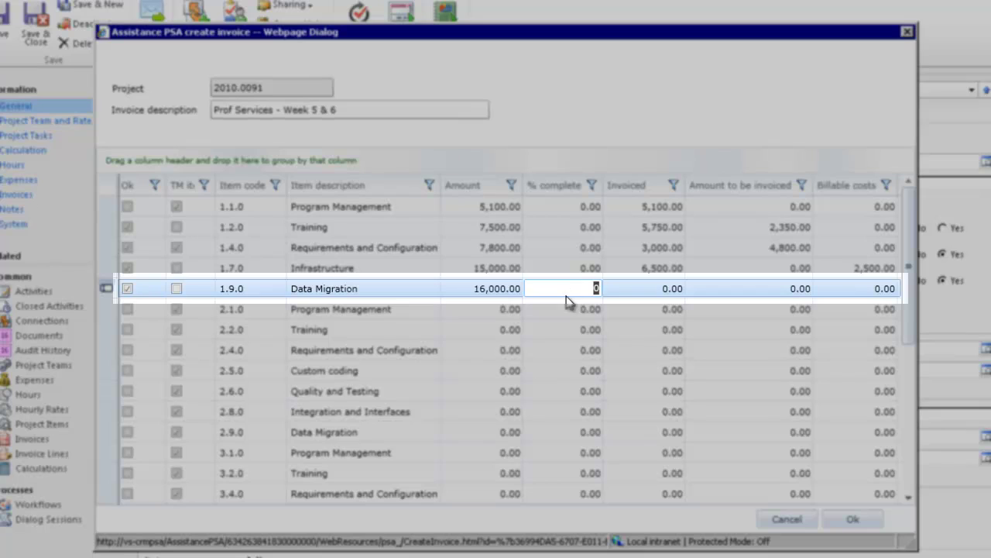
key(Return)
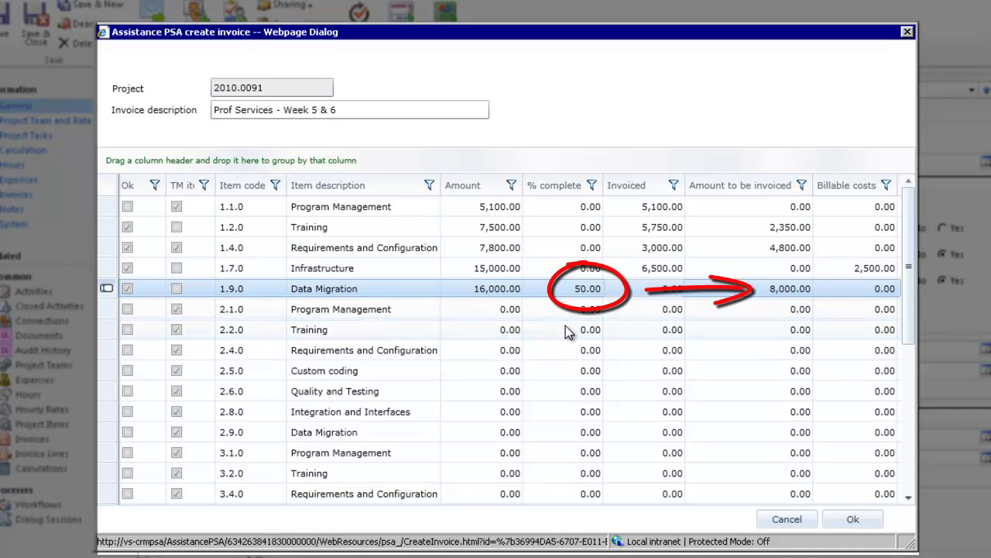
click(860, 520)
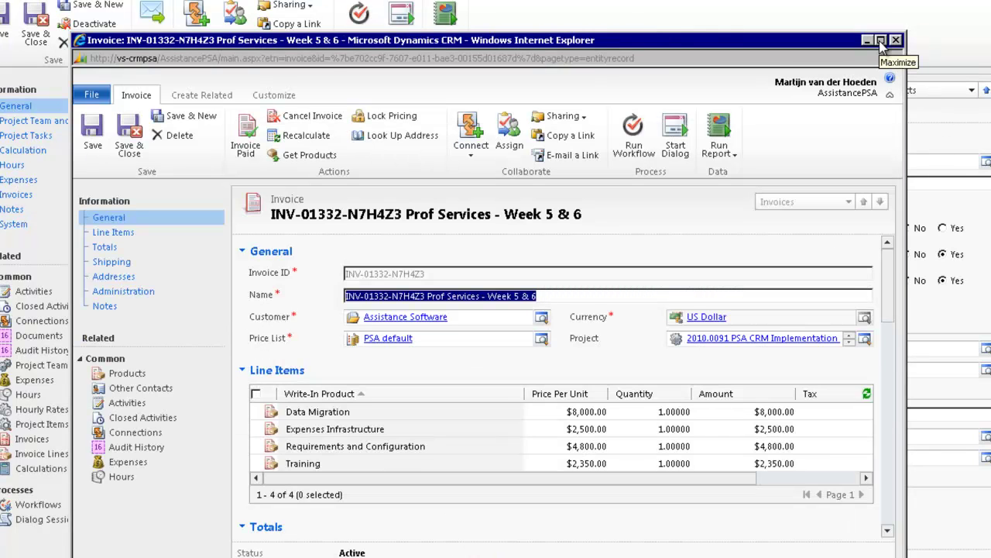
Maximize invoice INV-01332-N7H4Z3 to see its four line items totalling $17,650.00.
click(881, 41)
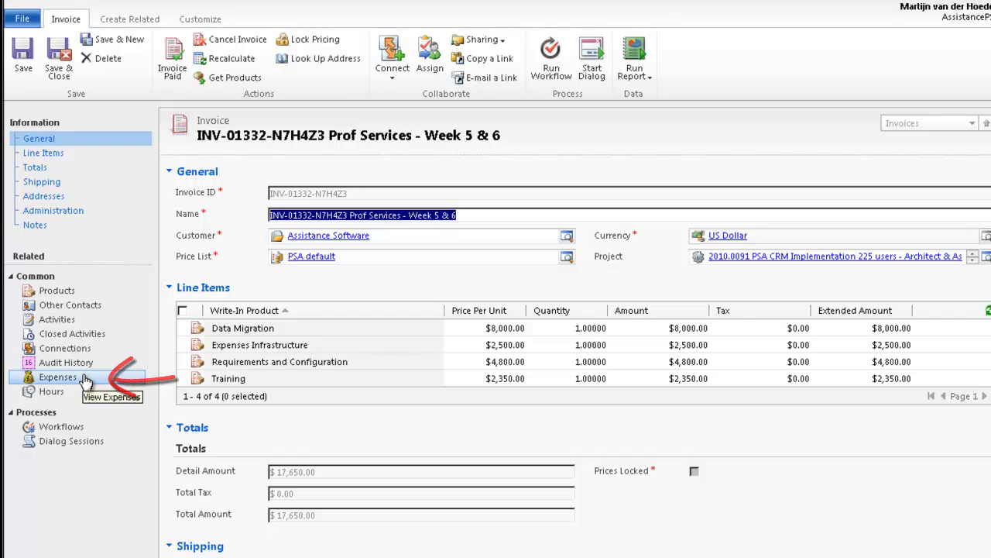
Show the invoice's linked expenses in the Expenses Sub Grid View.
click(58, 377)
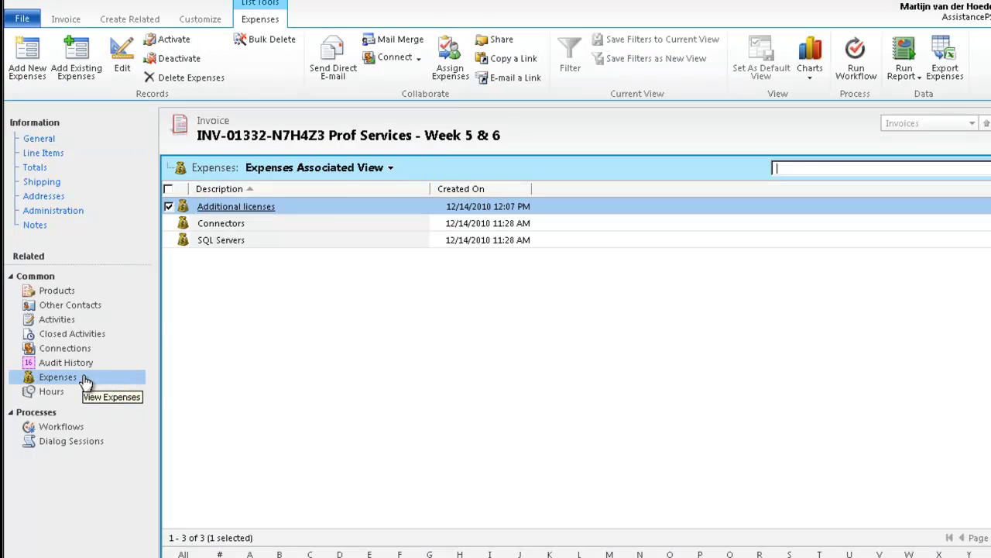
click(391, 169)
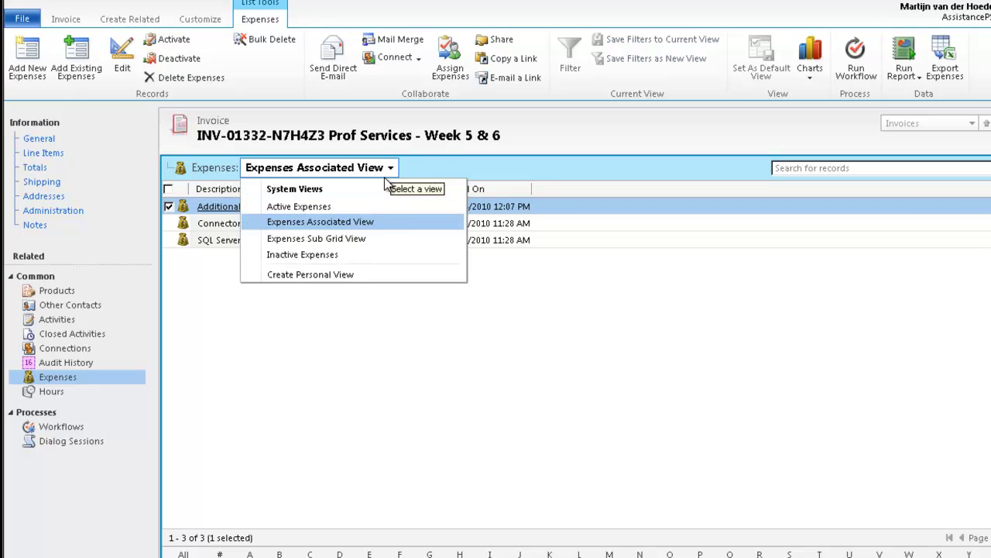
click(357, 242)
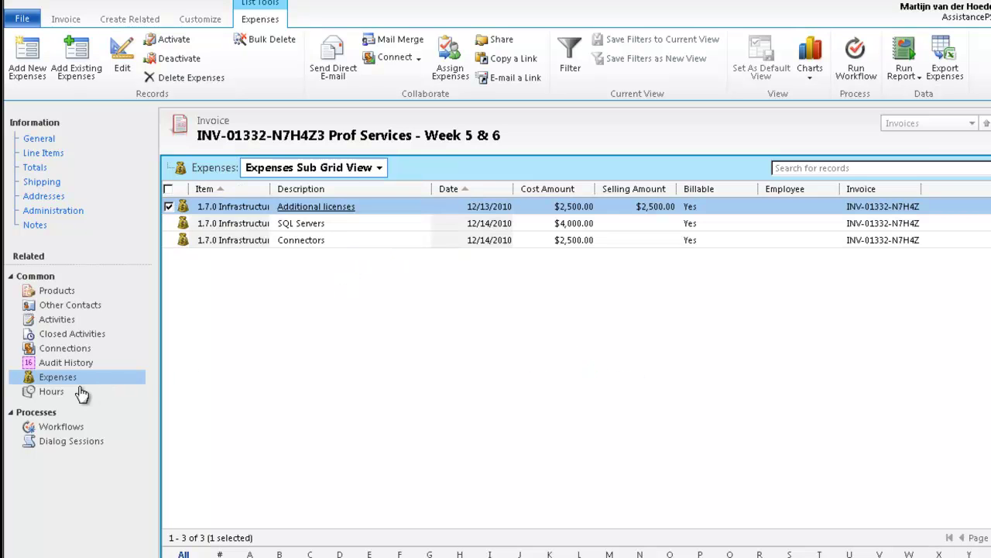
Show its linked hours in the Hours Sub Grid View, then return to the invoice form.
click(56, 393)
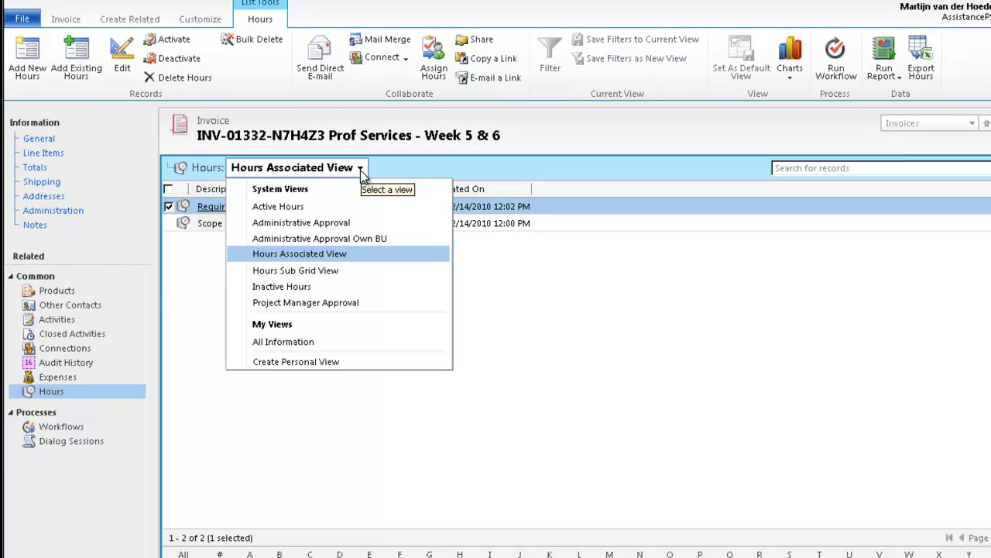
click(360, 169)
click(335, 273)
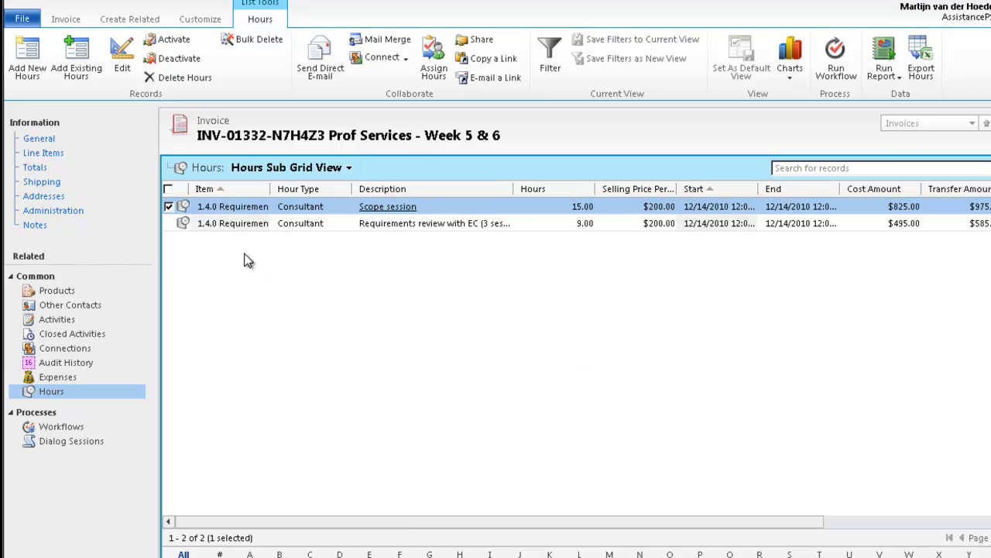
click(66, 18)
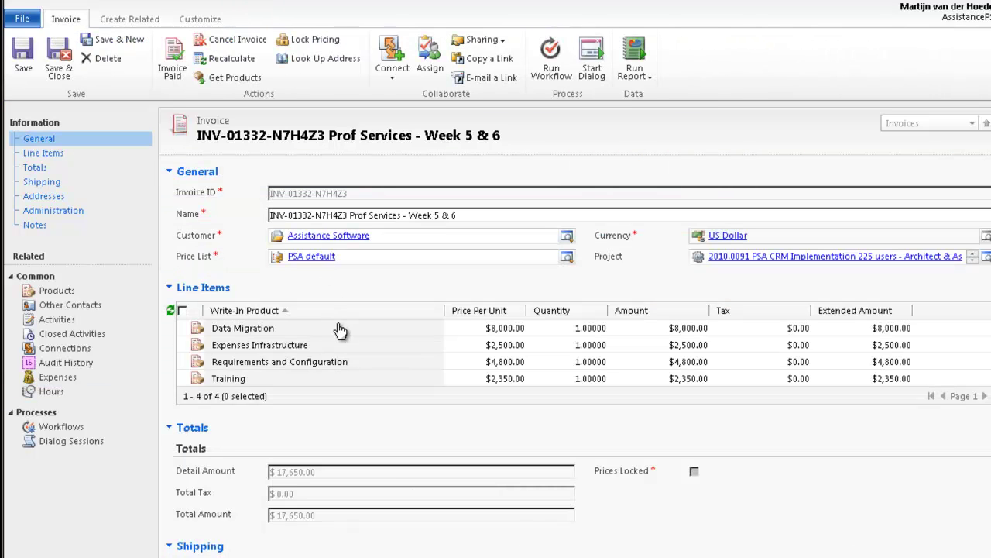
click(649, 76)
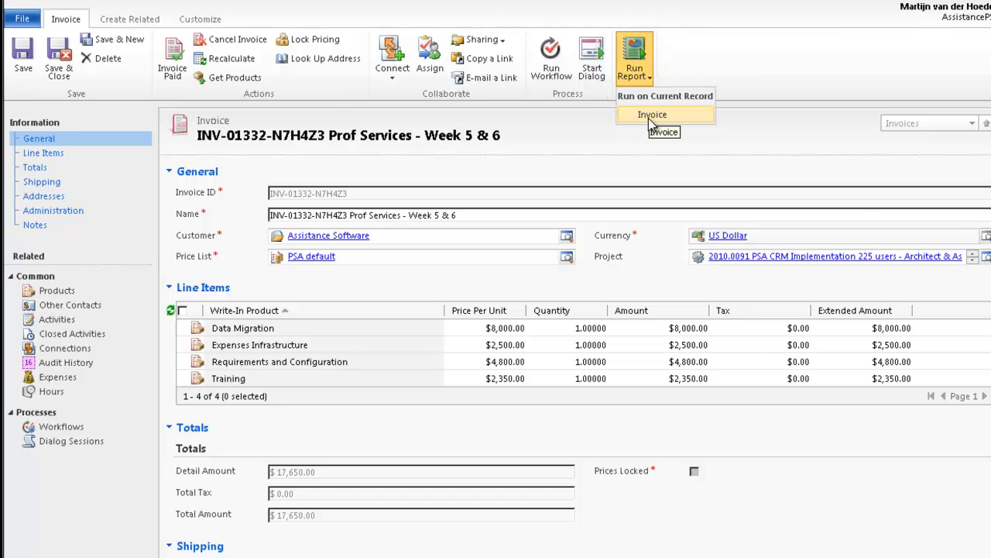
click(651, 117)
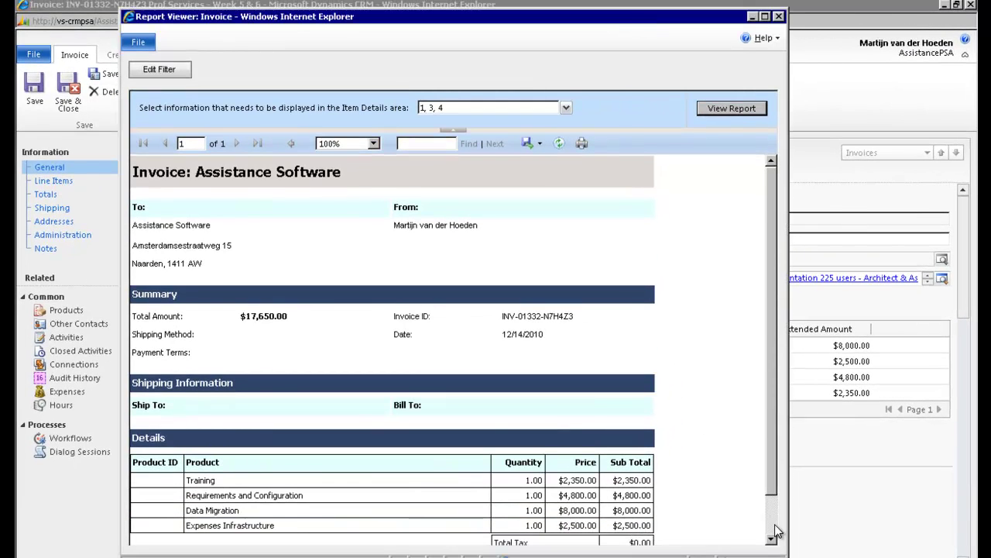
scroll(776, 529, down, 2)
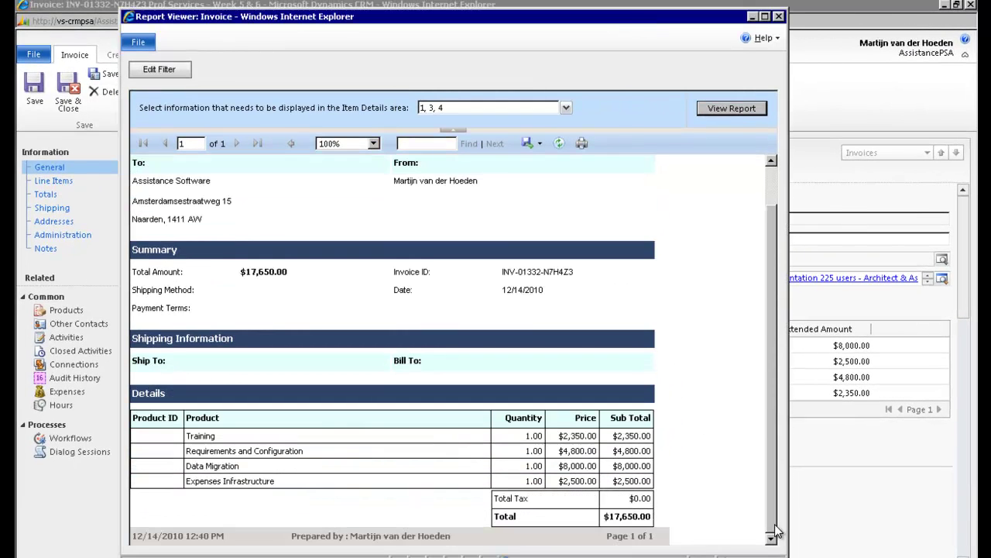
click(780, 16)
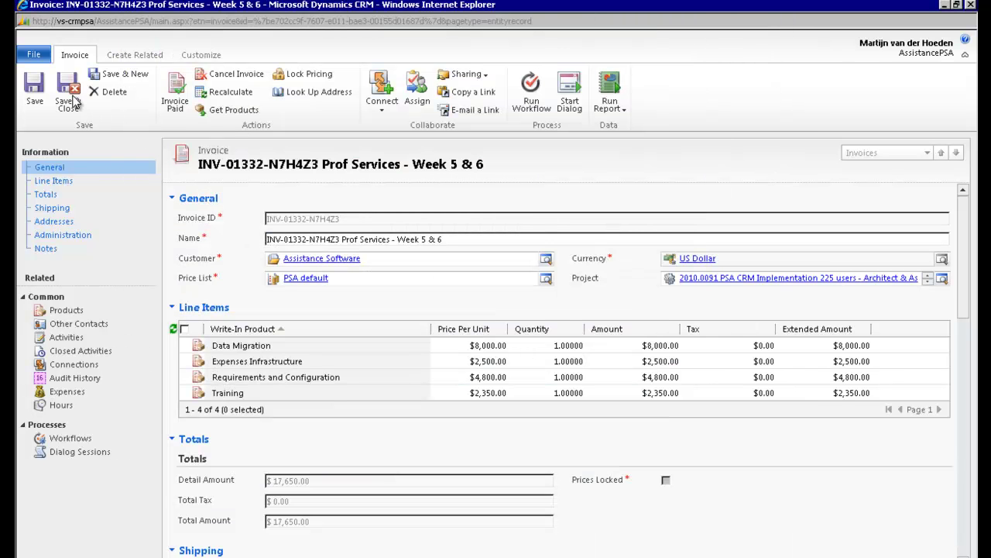
Save and close the invoice, then review the project's invoices with the Total Amount by Invoice chart.
click(68, 91)
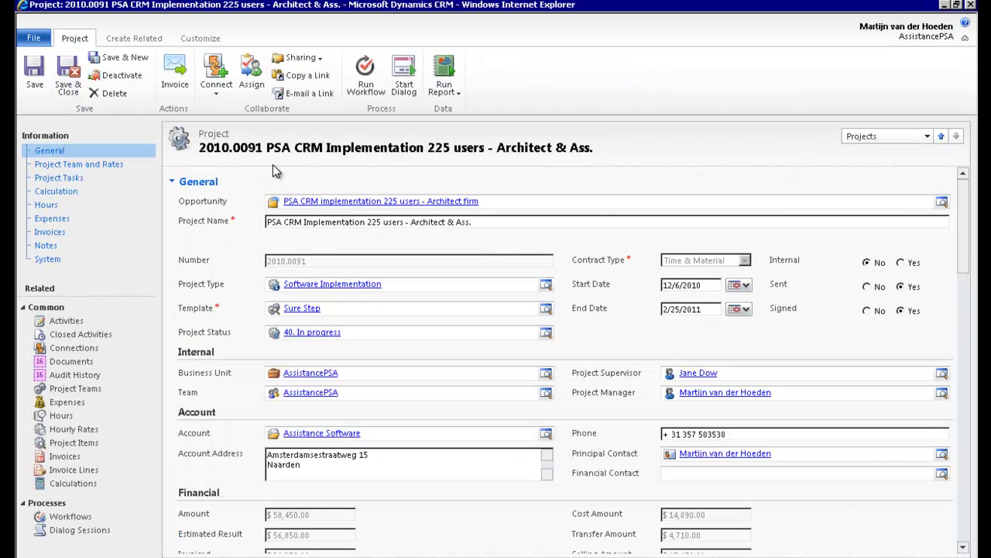
click(81, 234)
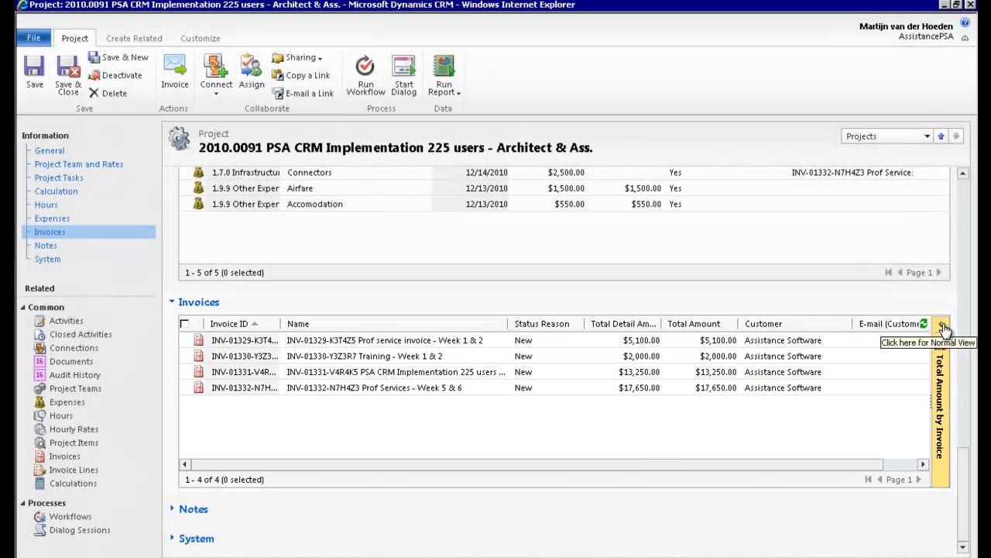
click(948, 326)
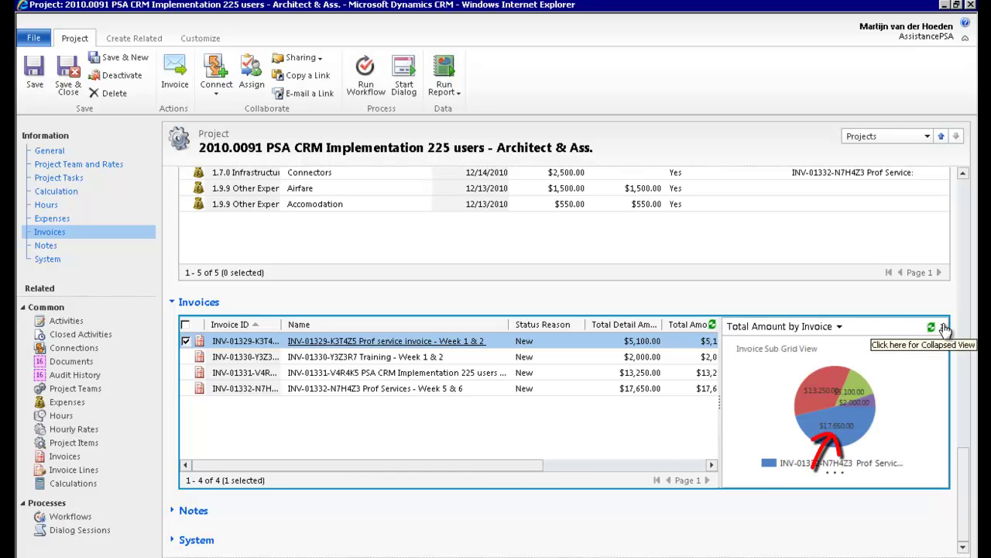
click(220, 255)
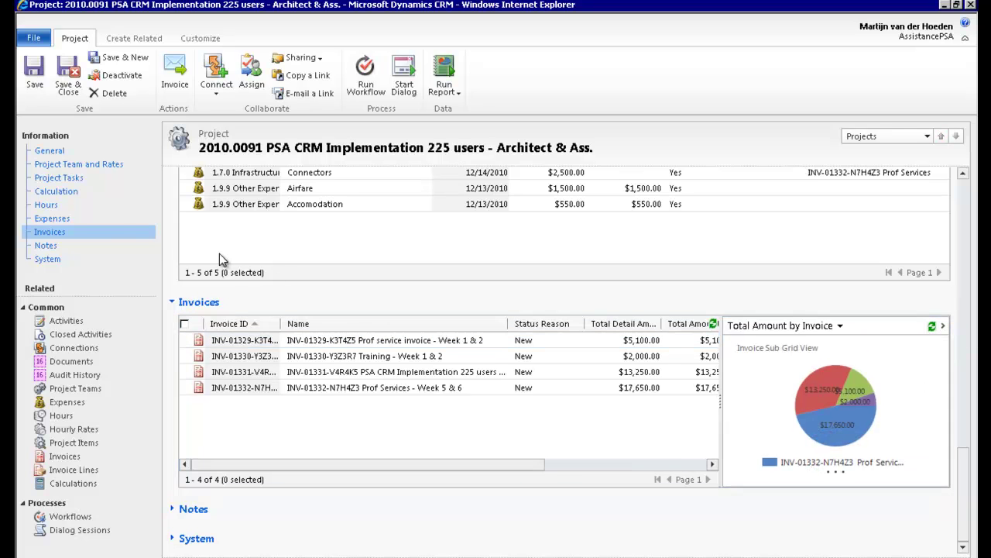
Check project 2010.0091's expenses, hours, tasks and financial totals.
click(107, 224)
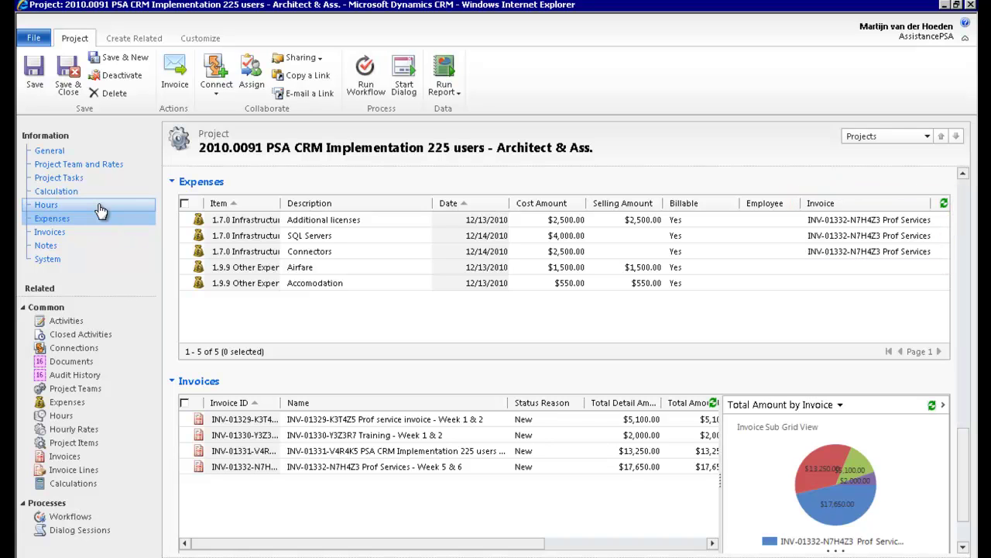
click(101, 209)
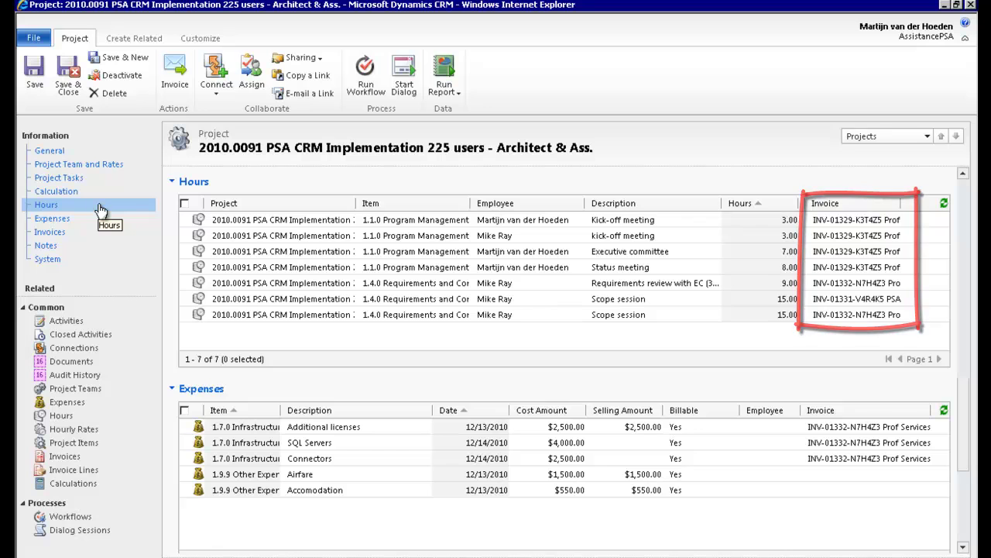
click(99, 181)
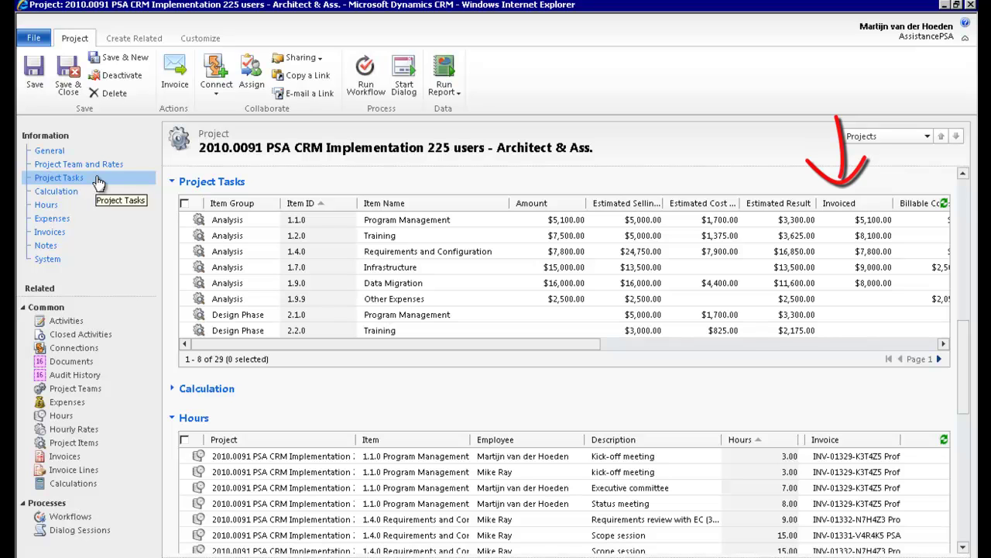
click(965, 201)
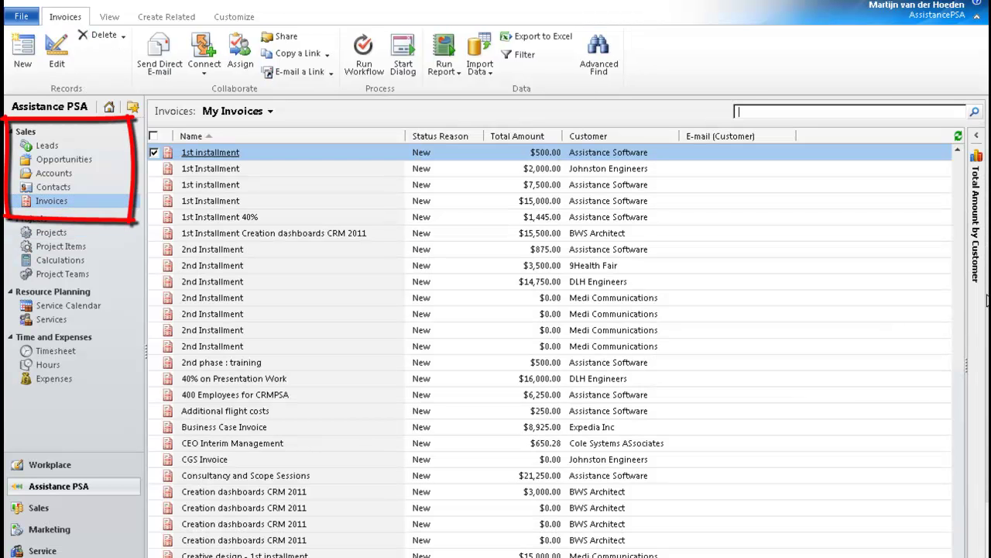
Search invoices for '*5 & 6', then open the Assistance Software account's invoices.
text(*5 & 6)
key(Return)
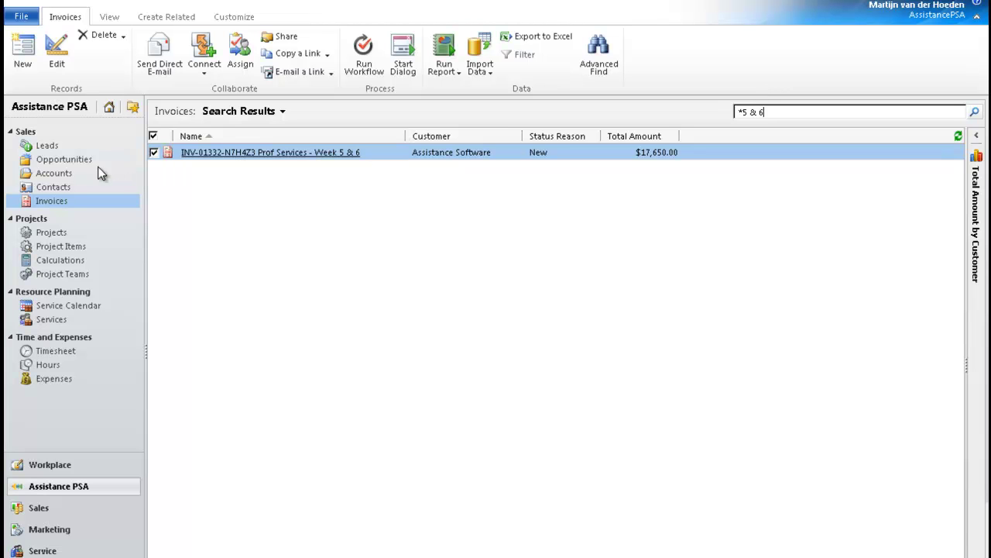
click(76, 174)
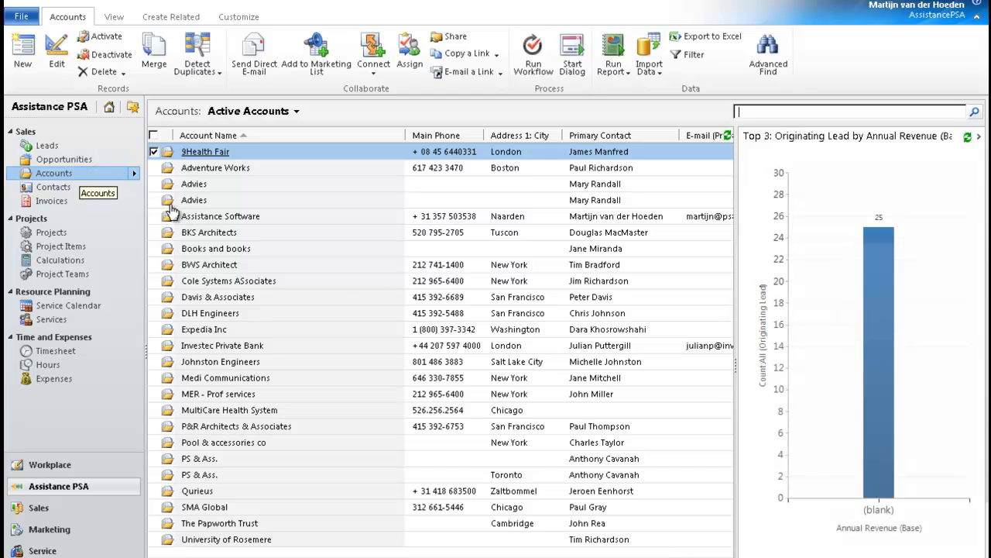
double_click(209, 217)
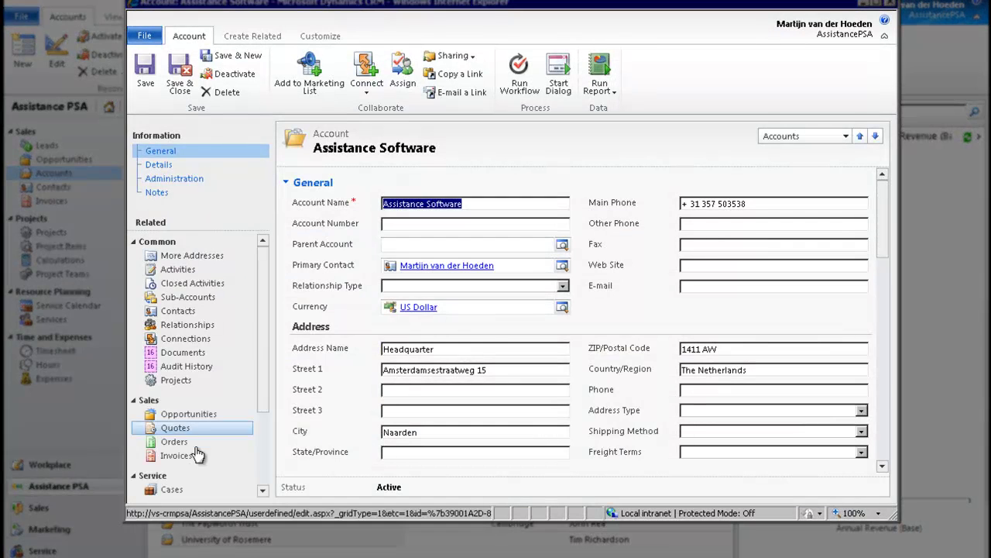
click(194, 457)
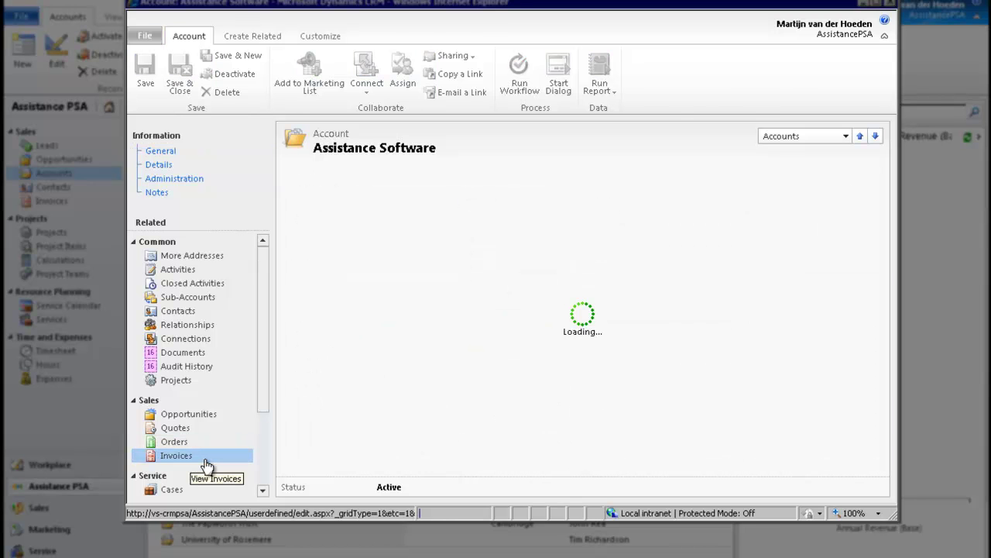
Find and open invoice INV-01332, showing its hours in the Hours Sub Grid View.
text(*5)
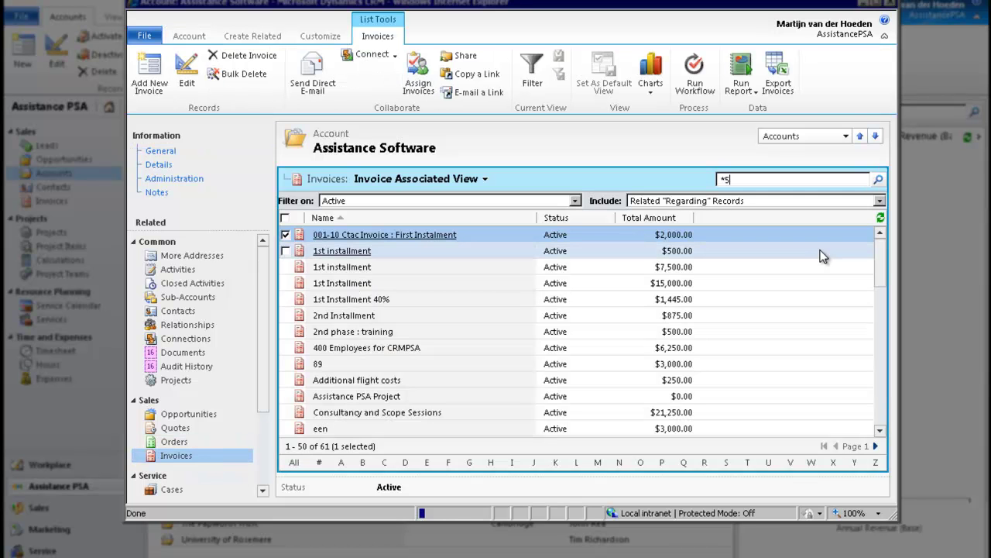
text( & 6)
click(879, 179)
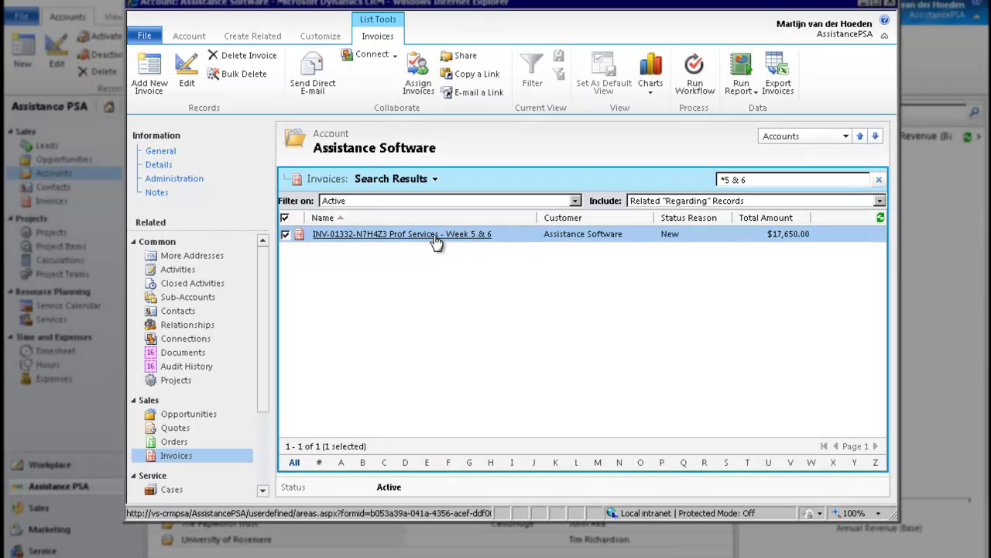
click(434, 236)
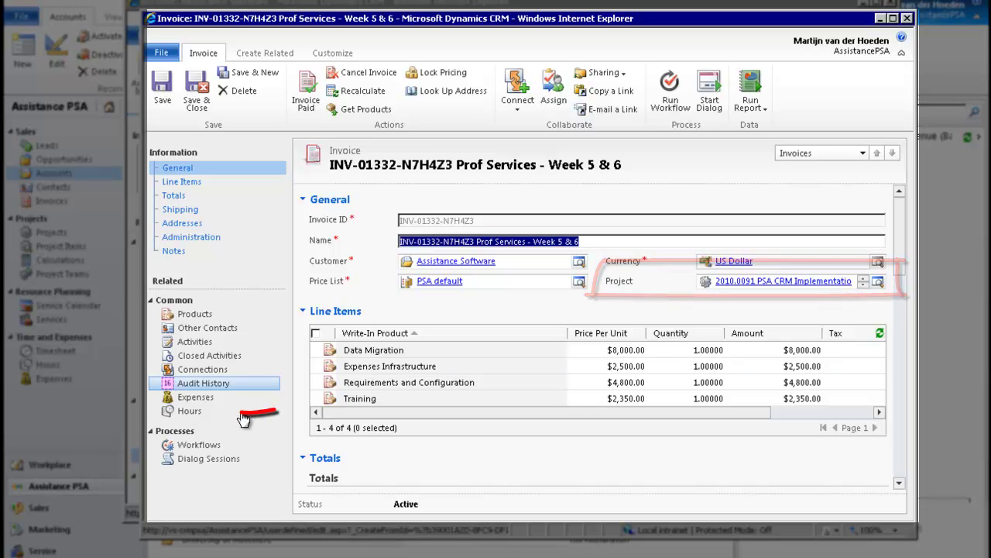
click(206, 417)
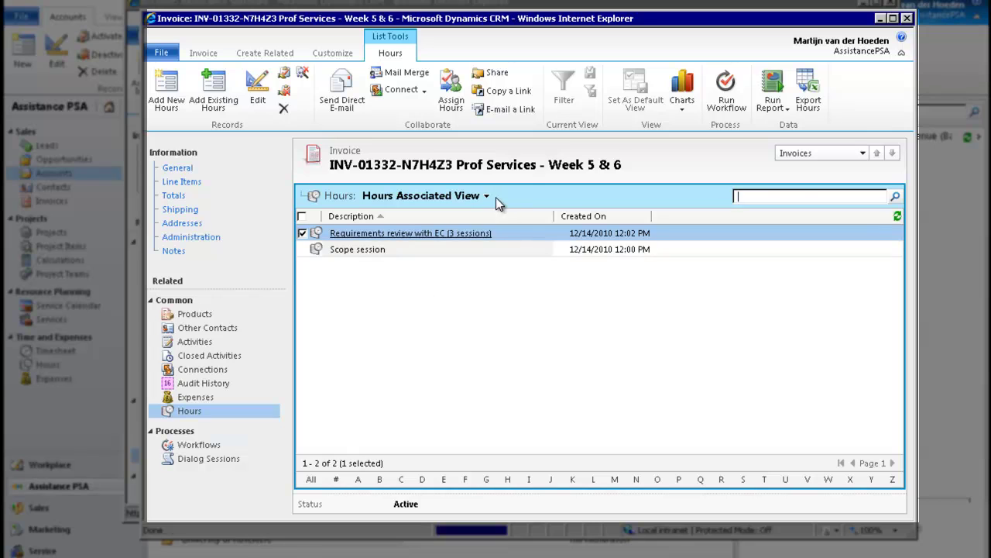
click(487, 196)
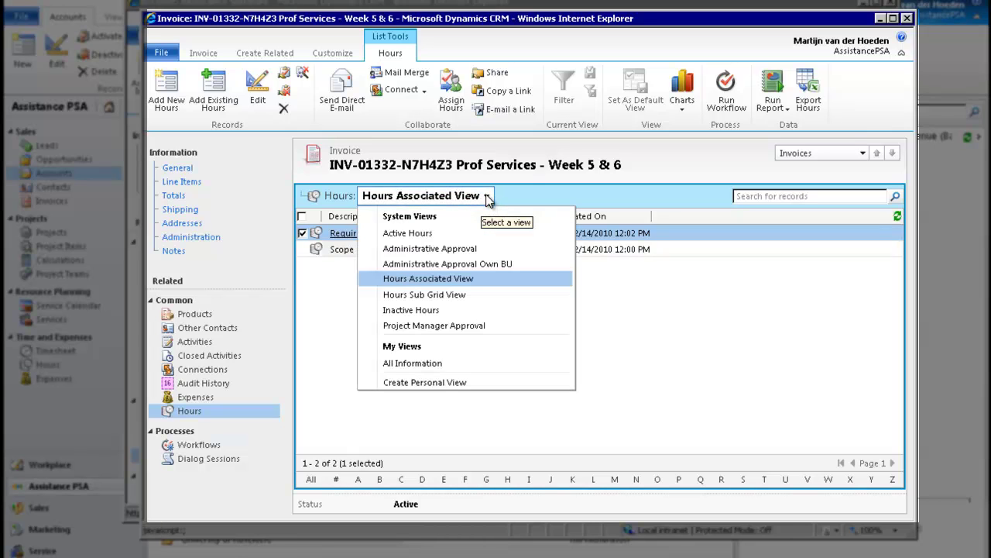
click(434, 296)
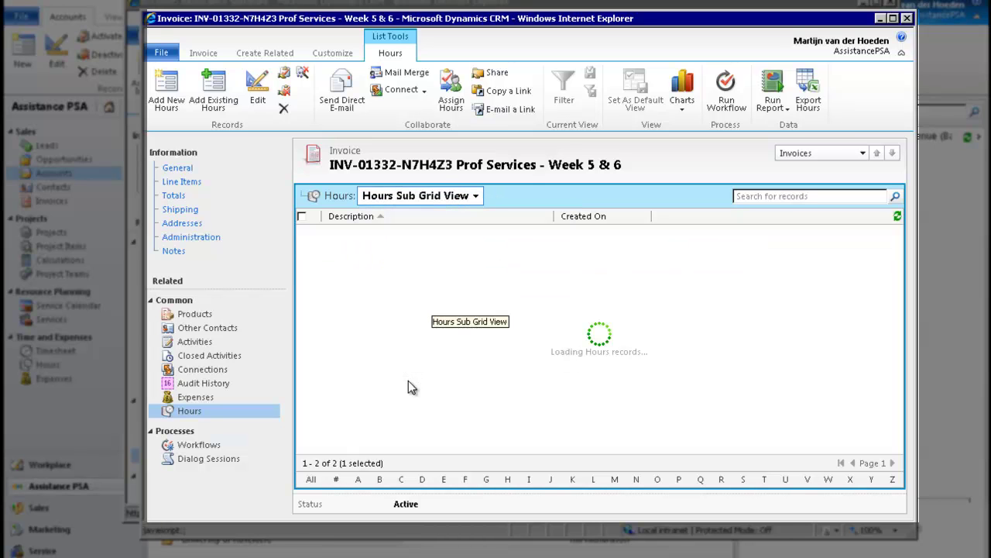